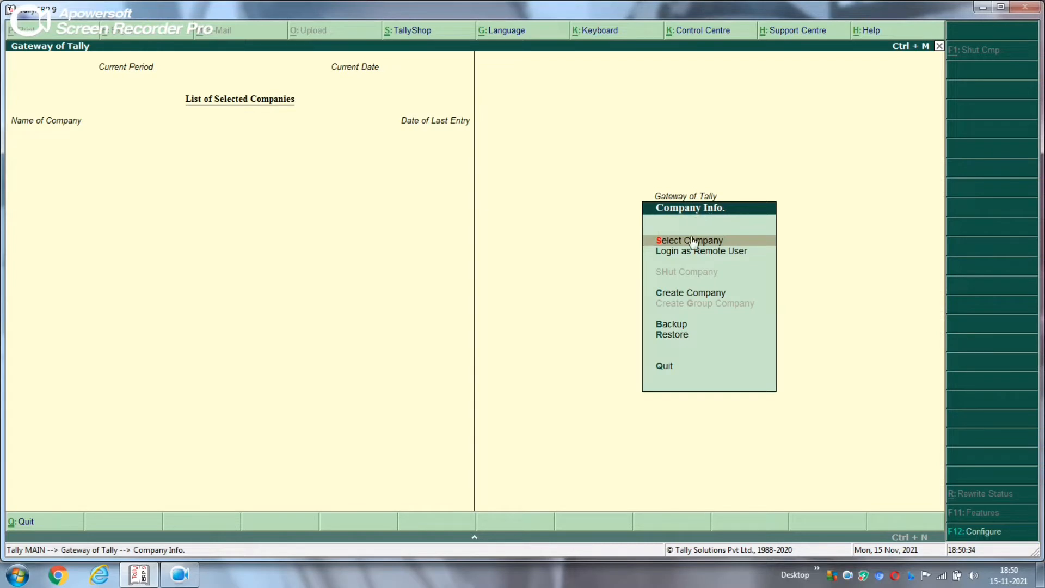
# Start a new company named Abc Company, keeping it as the mailing name
pyautogui.press('Down')
pyautogui.press('Down')
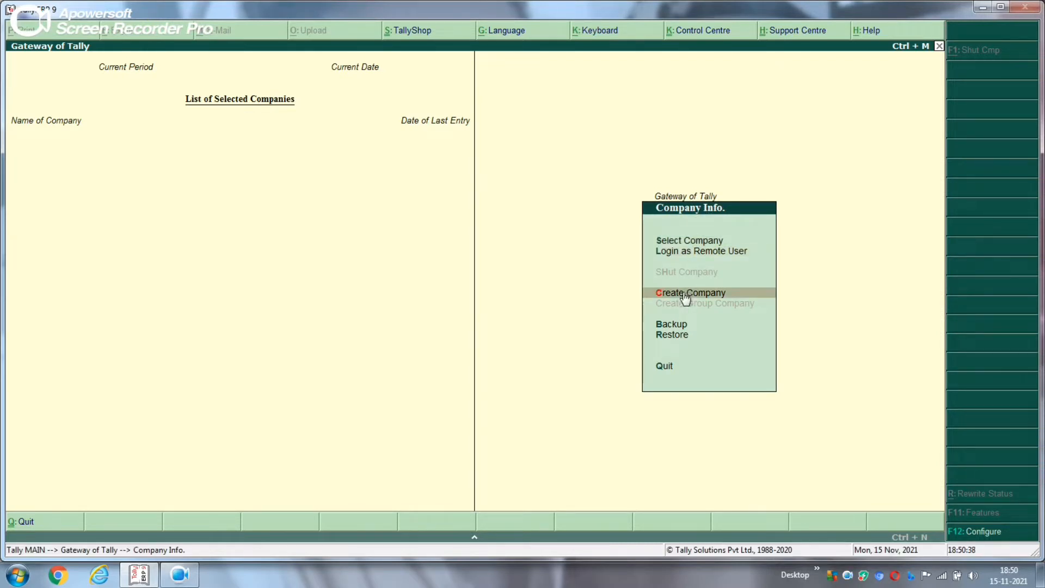
pyautogui.click(685, 297)
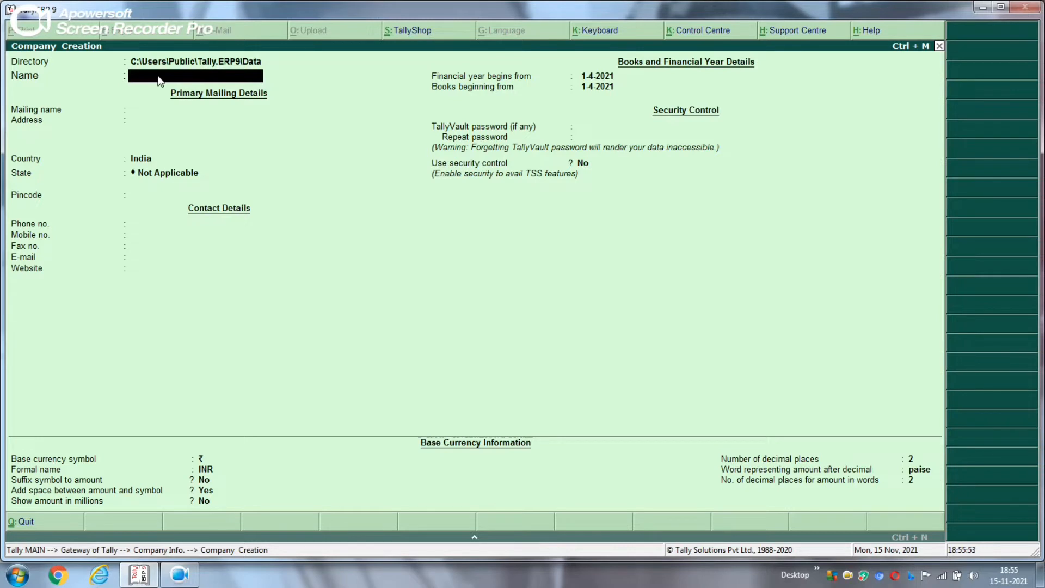
pyautogui.write('Abc Company')
pyautogui.press('Return')
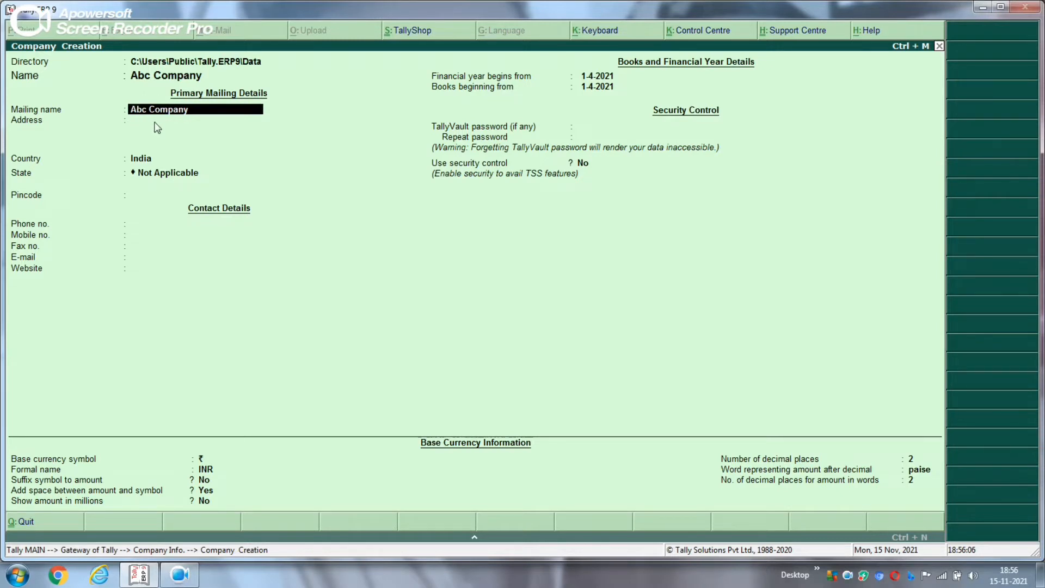
pyautogui.press('Return')
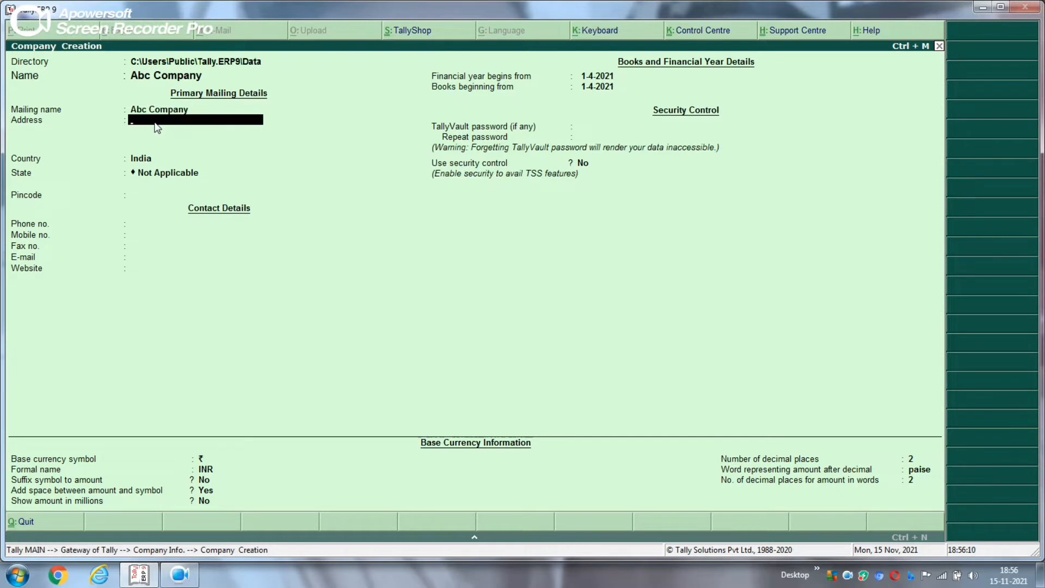
# Enter the company's three-line mailing address, then move on to the country field
pyautogui.write('Thrissur Road')
pyautogui.press('Return')
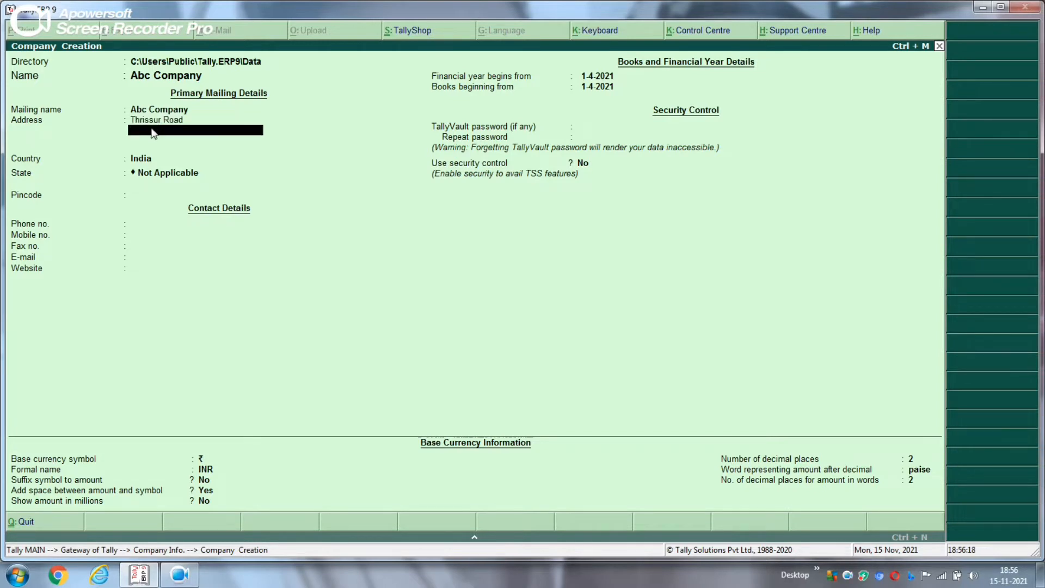
pyautogui.write('Edappal')
pyautogui.press('Return')
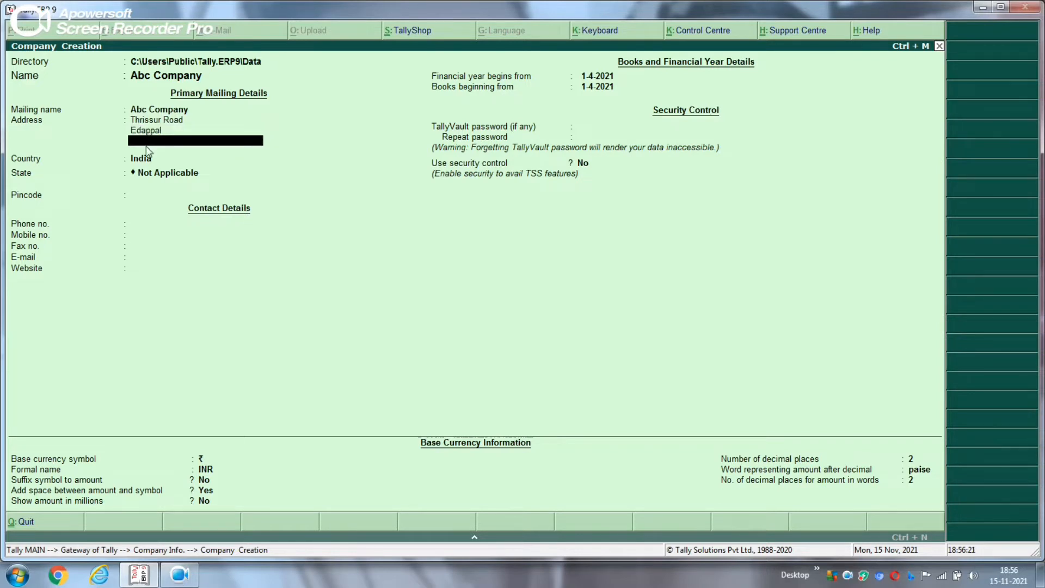
pyautogui.write('Malappuram')
pyautogui.press('Return')
pyautogui.press('Return')
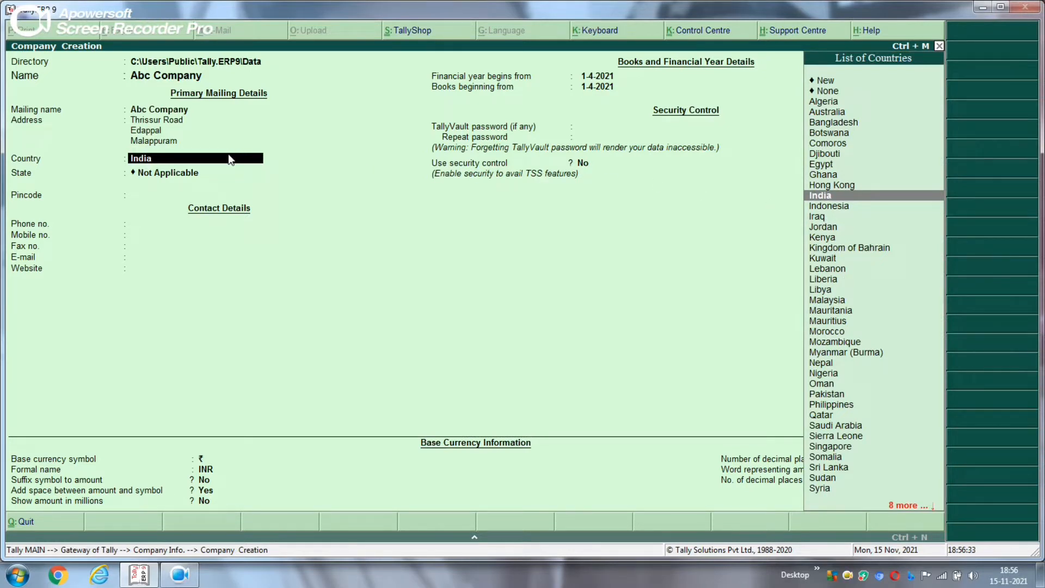
# Keep India as country, choose Kerala as the state, and enter the pincode
pyautogui.press('Return')
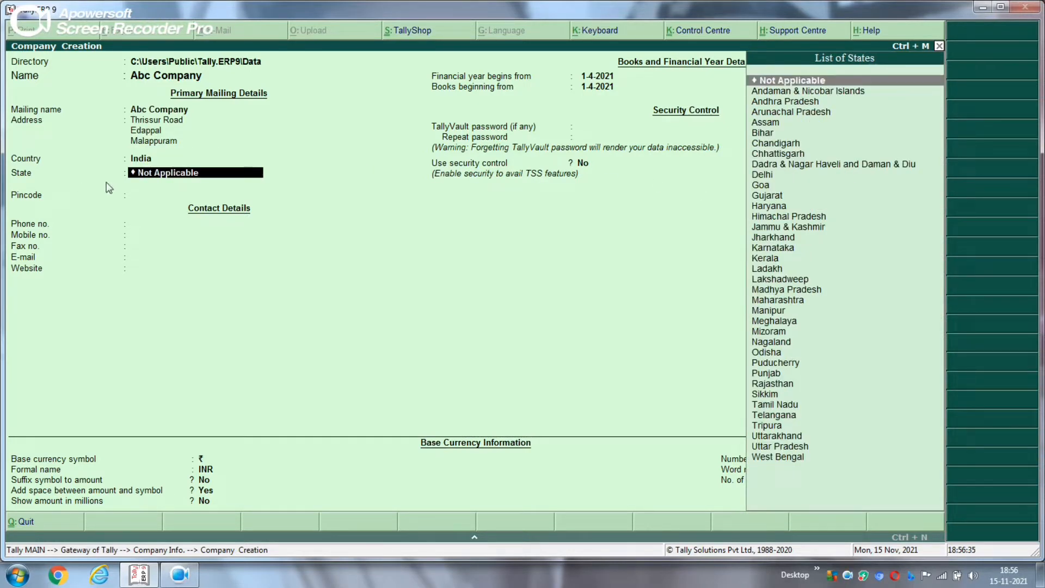
pyautogui.write('Ke')
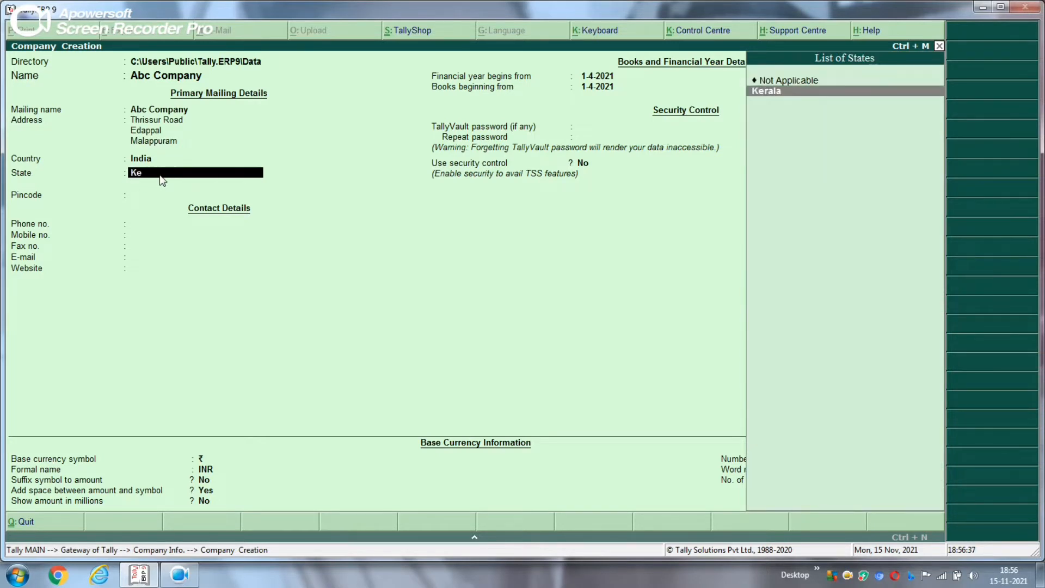
pyautogui.press('Return')
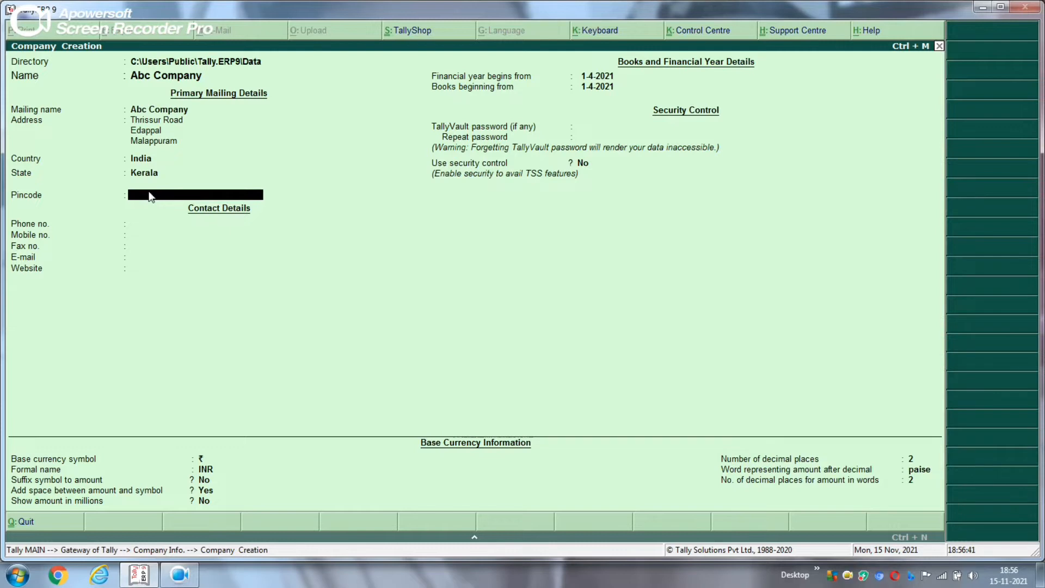
pyautogui.write('67955')
pyautogui.write('2')
pyautogui.press('Return')
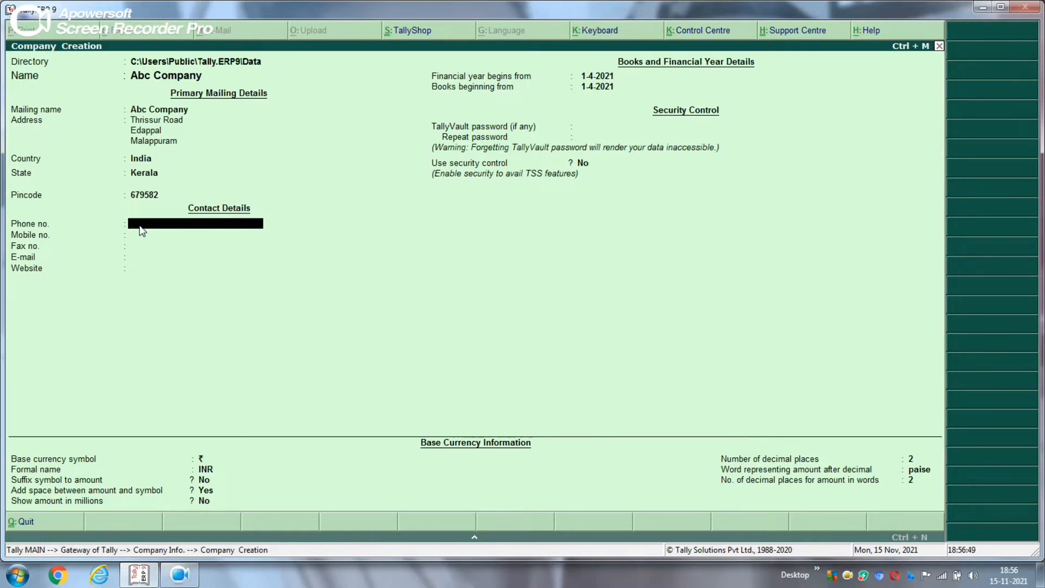
# Enter the company's phone, mobile and fax numbers and e-mail address, leaving website blank
pyautogui.press('Return')
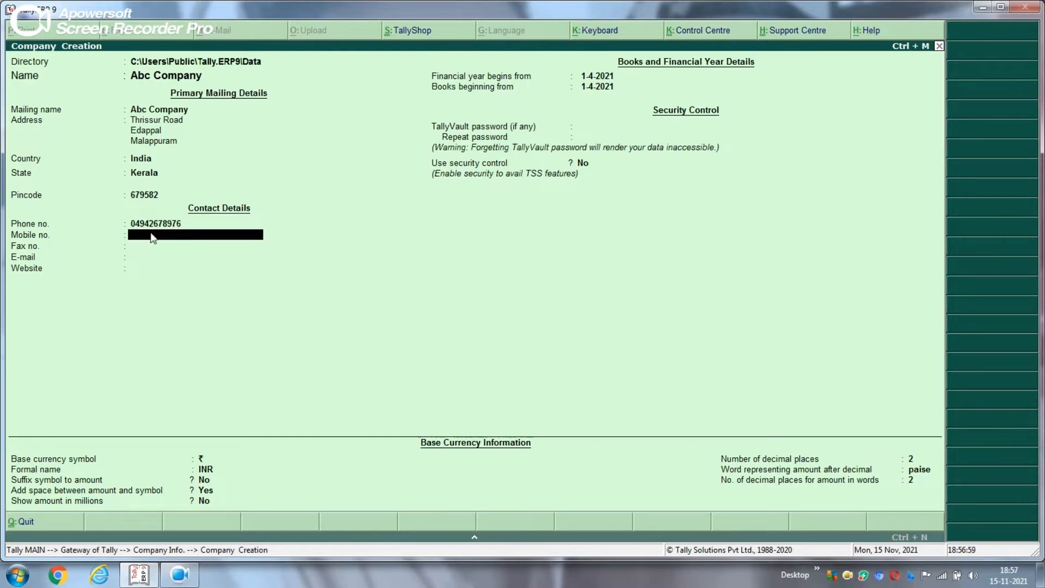
pyautogui.press('Return')
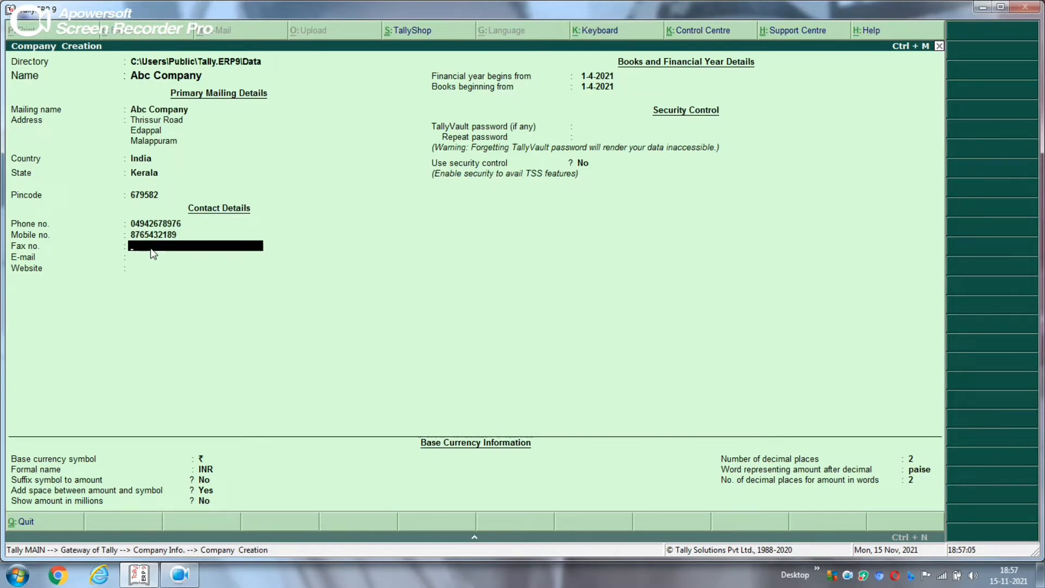
pyautogui.press('Return')
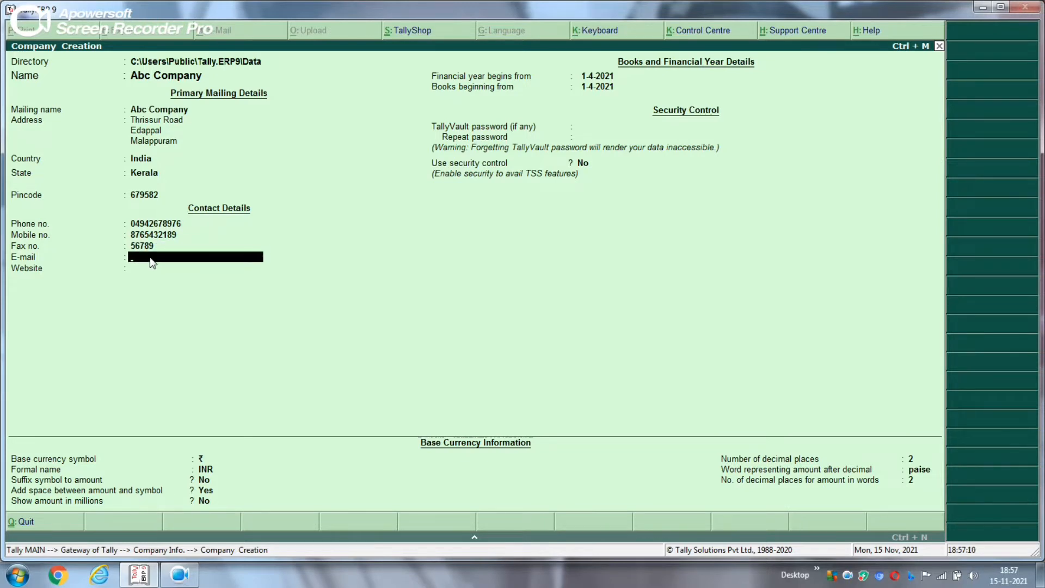
pyautogui.press('Return')
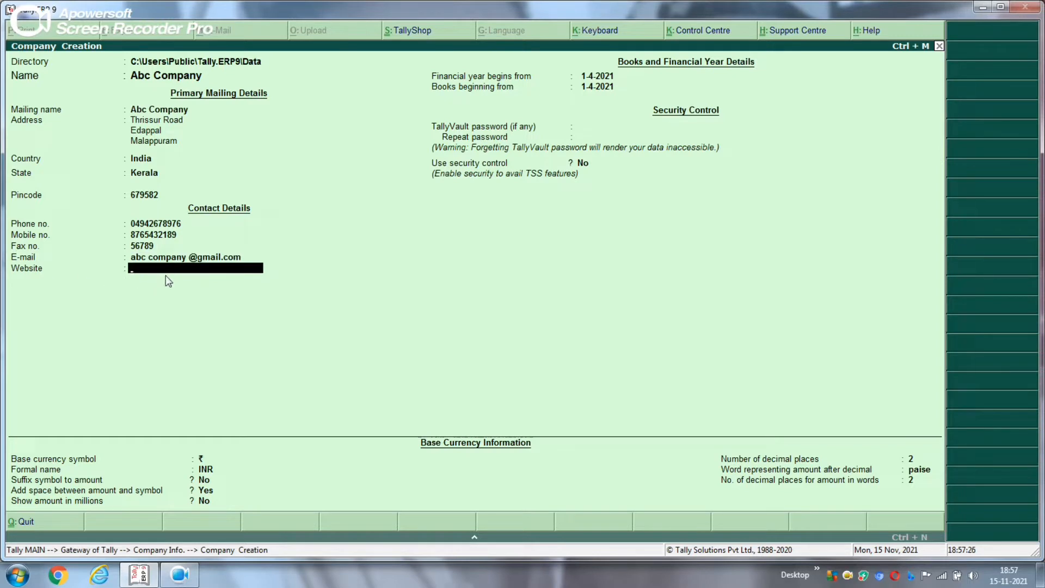
pyautogui.press('Return')
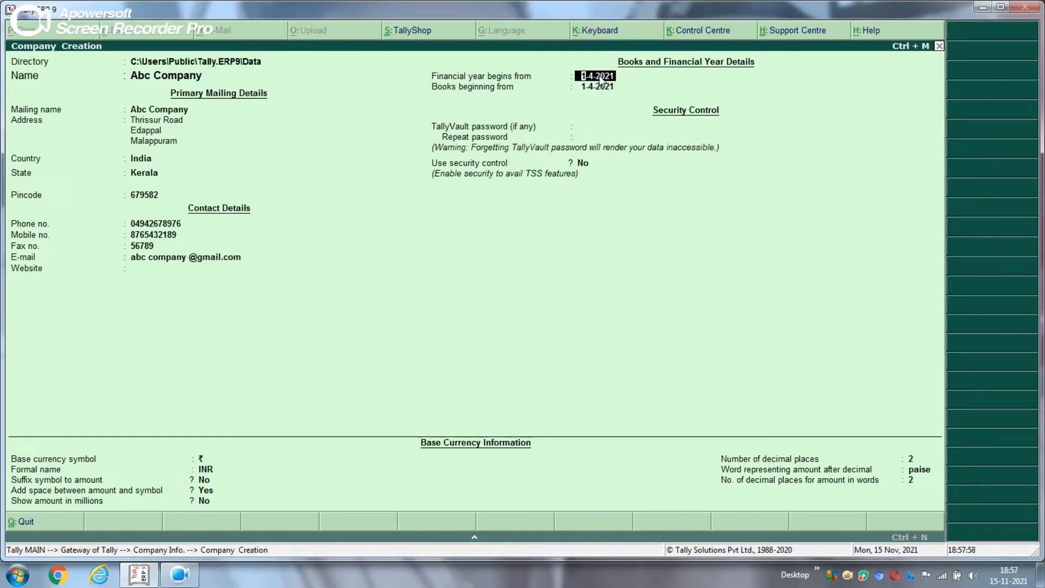
# Keep the 1-4-2021 financial year, start the books on 1-5-2021, and leave the vault password blank
pyautogui.press('Return')
pyautogui.write('1/5')
pyautogui.press('Return')
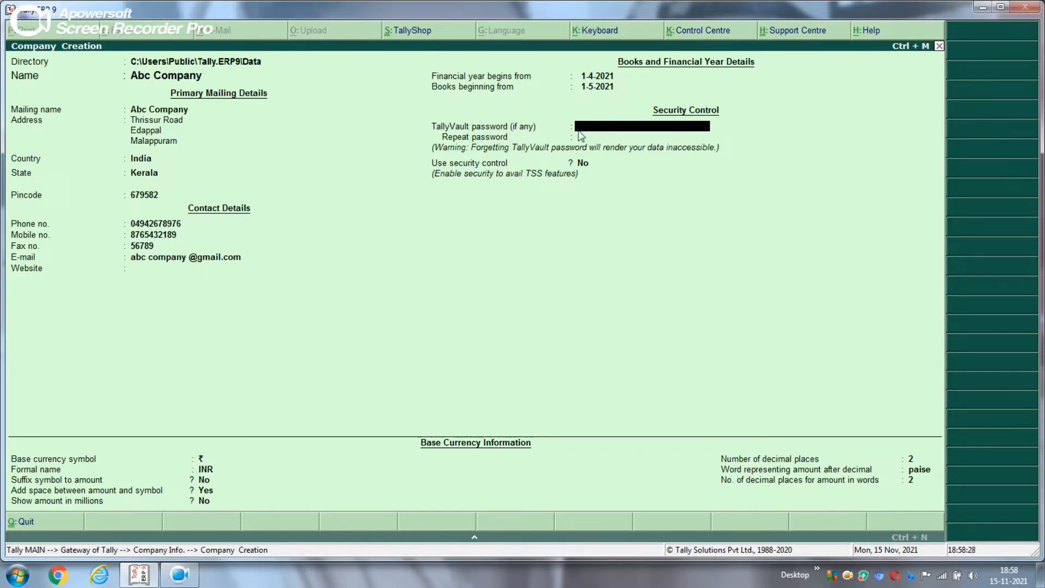
pyautogui.click(599, 163)
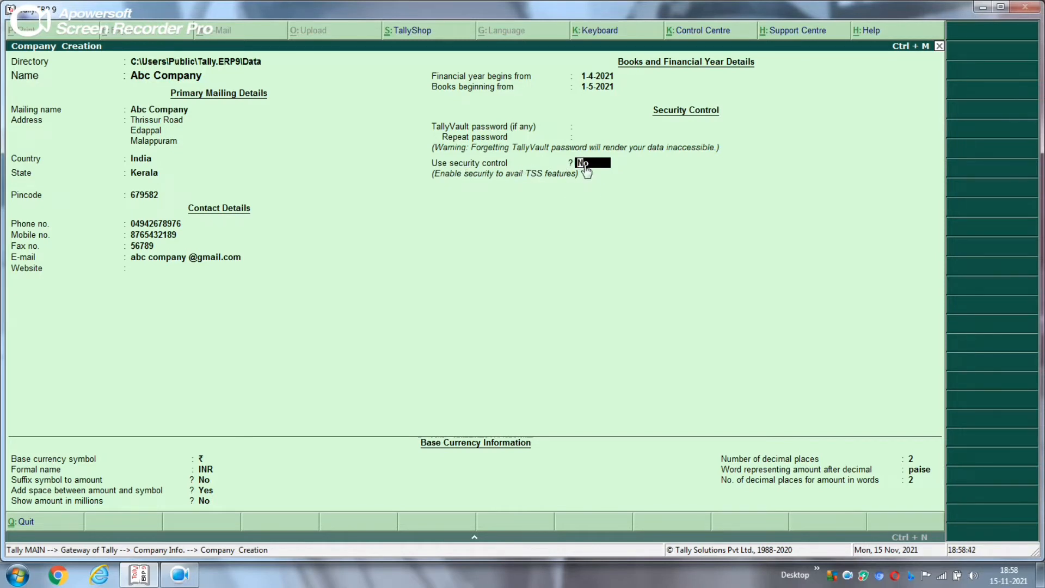
# Keep security control off and the default ₹/INR currency settings, then accept to save Abc Company
pyautogui.press('Return')
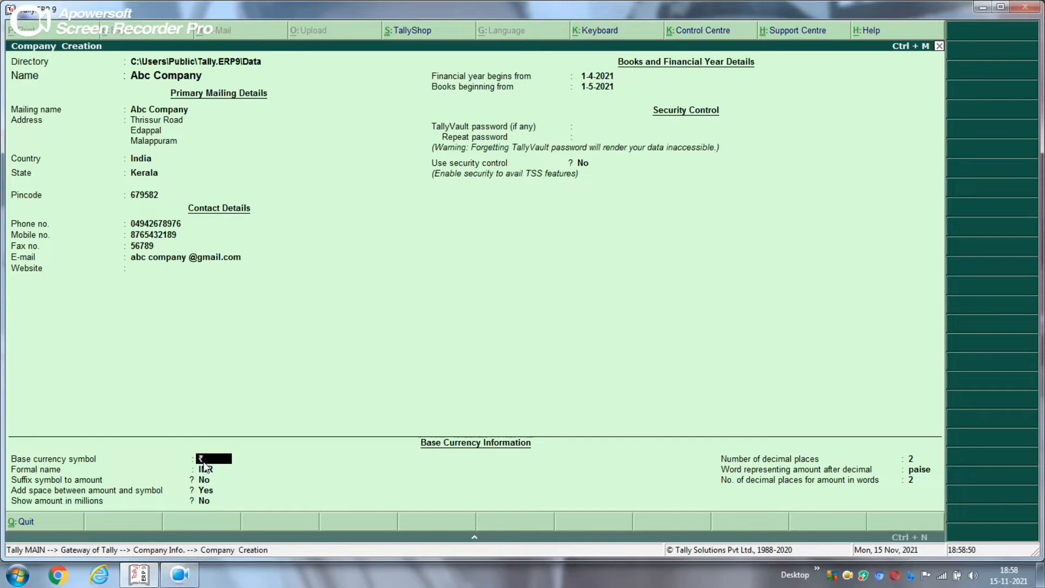
pyautogui.press('Return')
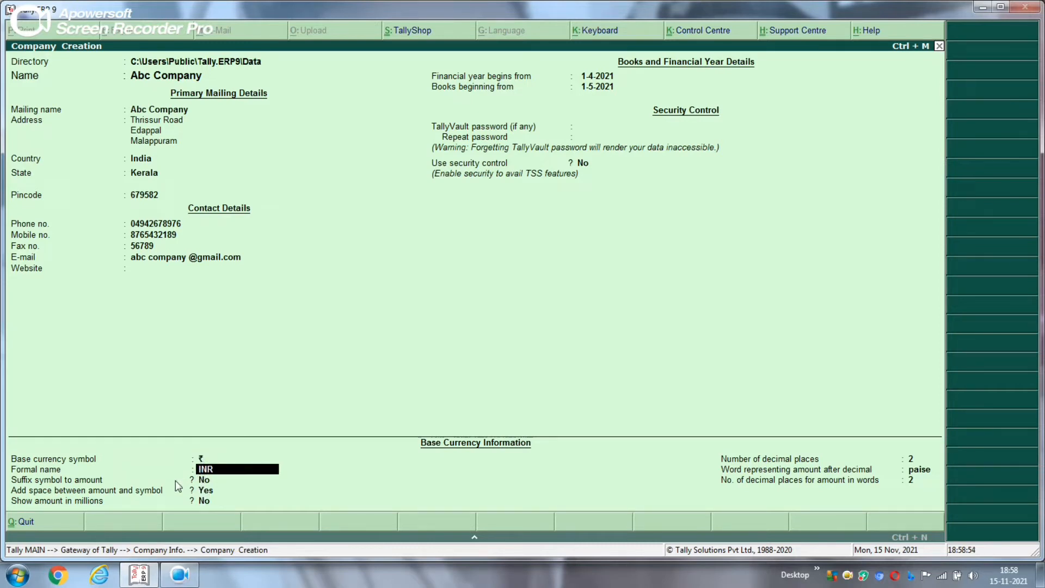
pyautogui.press('Return')
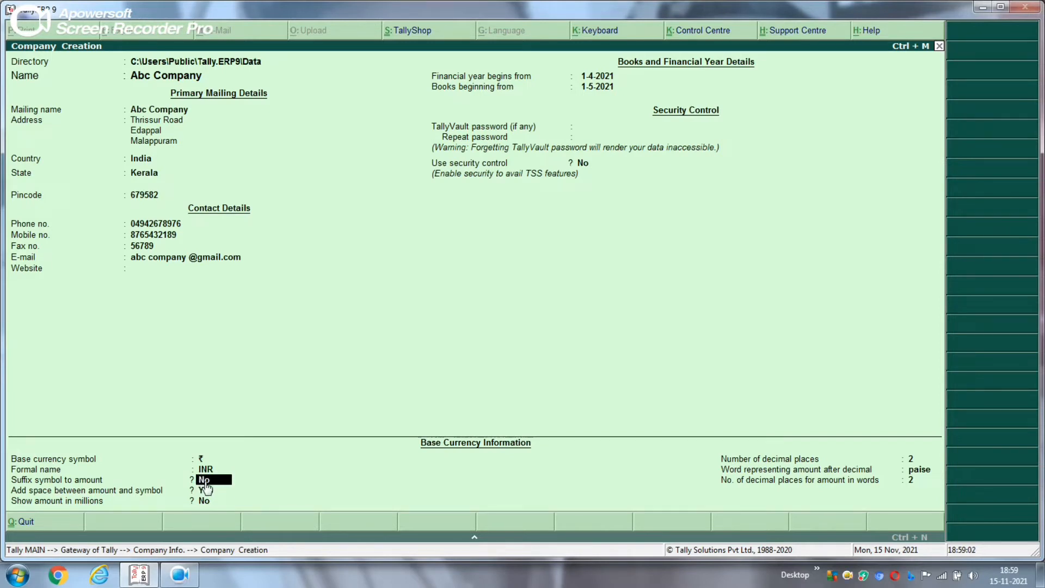
pyautogui.press('Return')
pyautogui.click(205, 502)
pyautogui.press('Return')
pyautogui.press('Return')
pyautogui.press('Return')
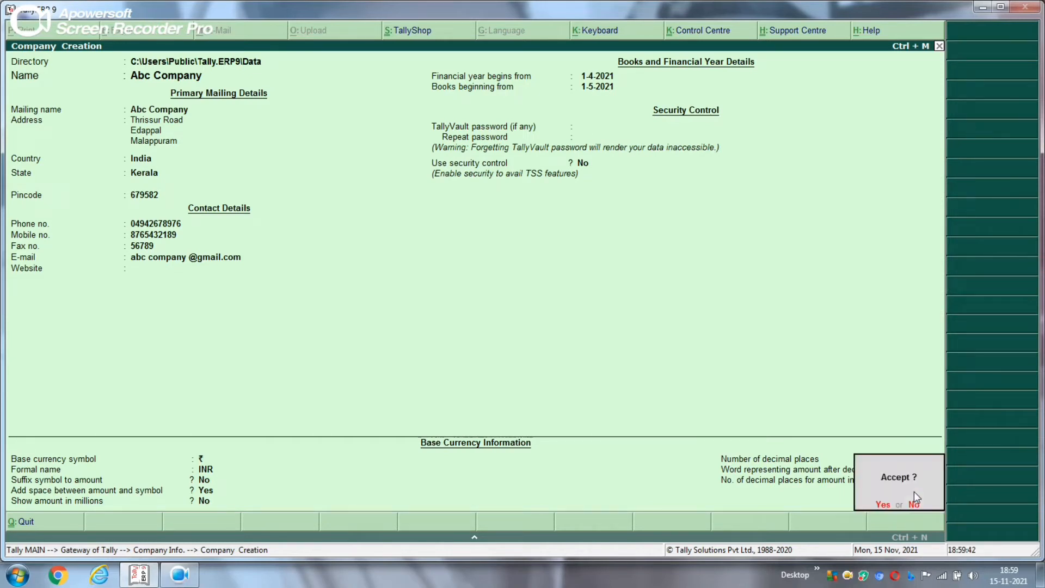
pyautogui.click(883, 505)
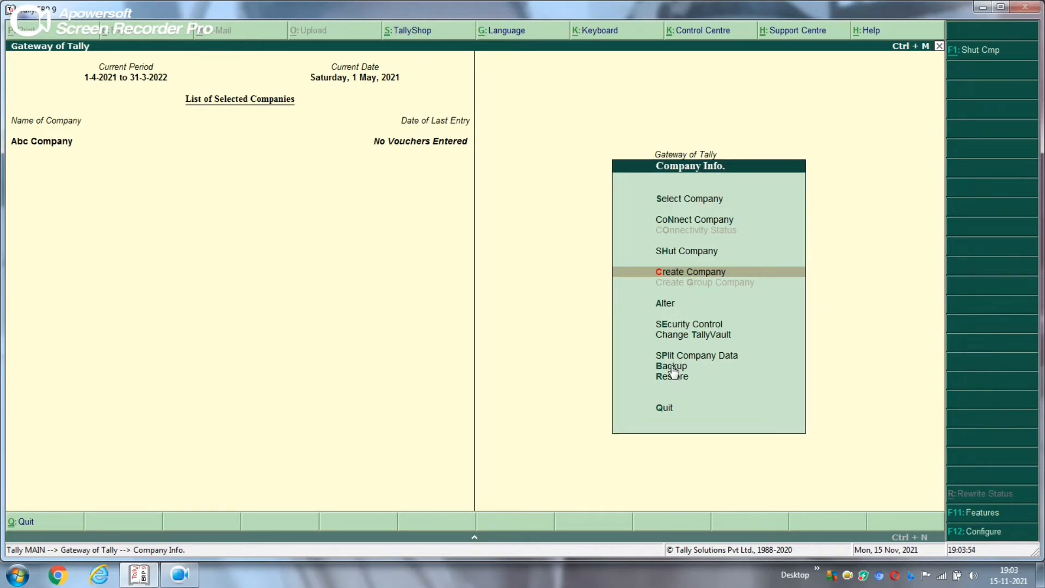
# Open the Backup Companies on Disk screen and bring up the Windows Start menu
pyautogui.press('Down')
pyautogui.press('Down')
pyautogui.press('Down')
pyautogui.press('Down')
pyautogui.press('Down')
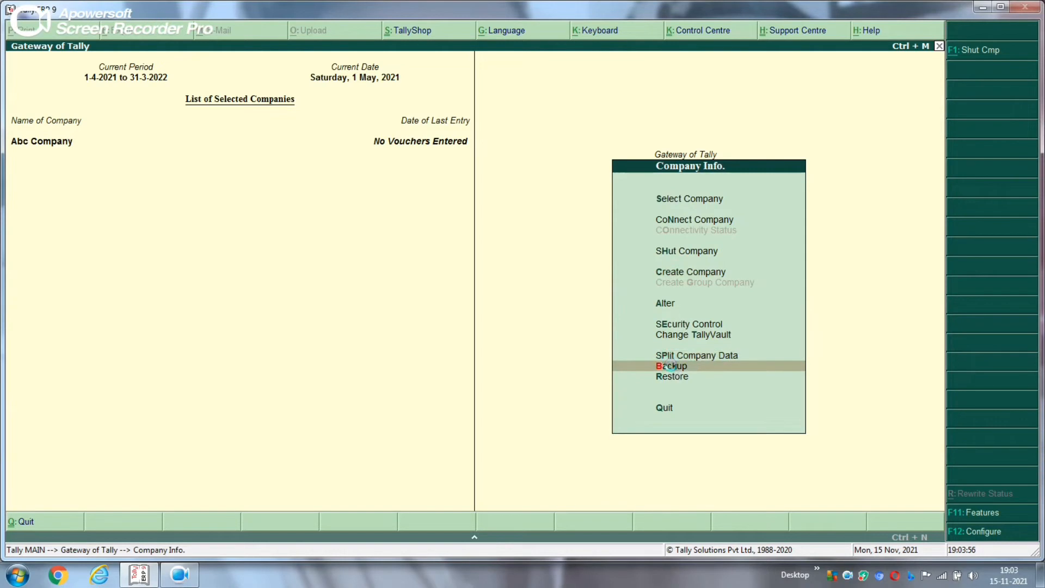
pyautogui.click(671, 366)
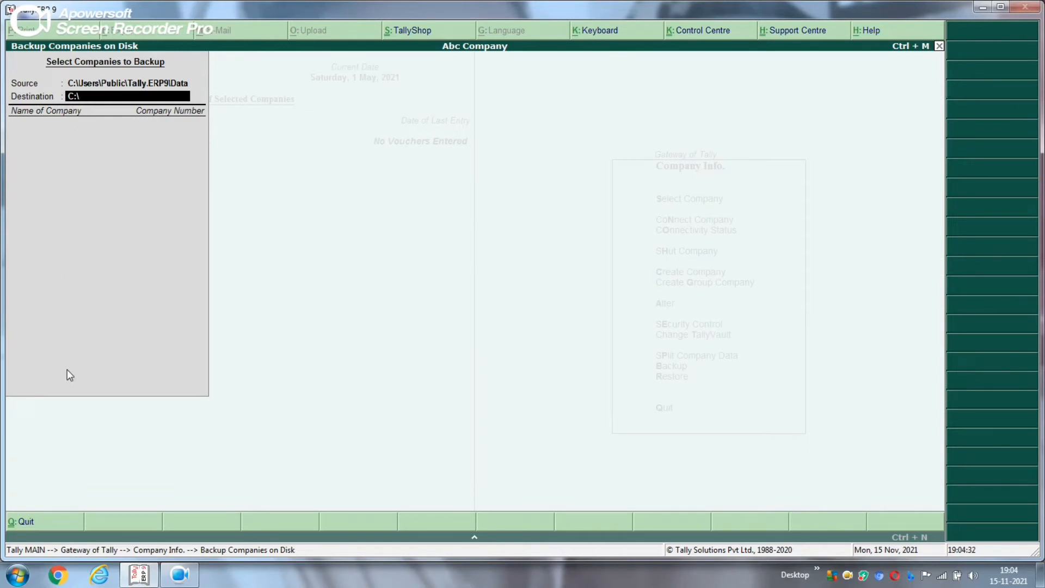
pyautogui.click(18, 575)
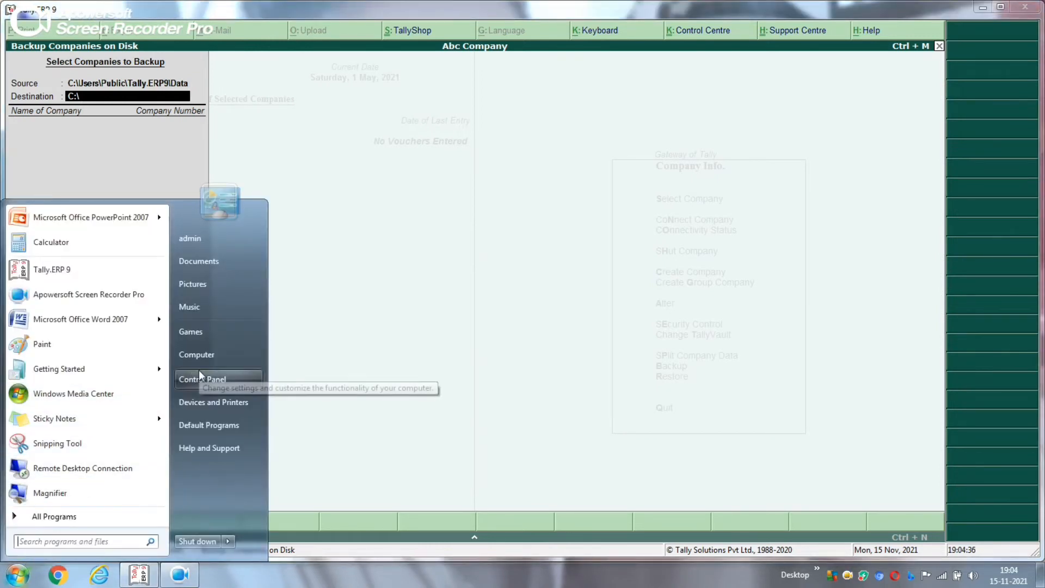
# Create a folder named 'tally 1' on Local Disk (C:), then minimize Explorer
pyautogui.click(191, 355)
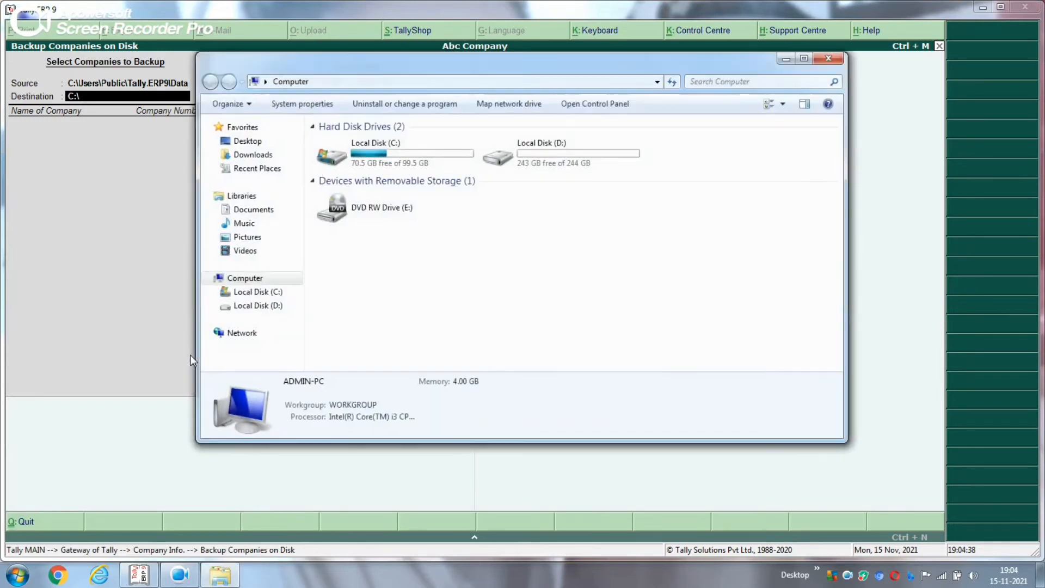
pyautogui.click(257, 292)
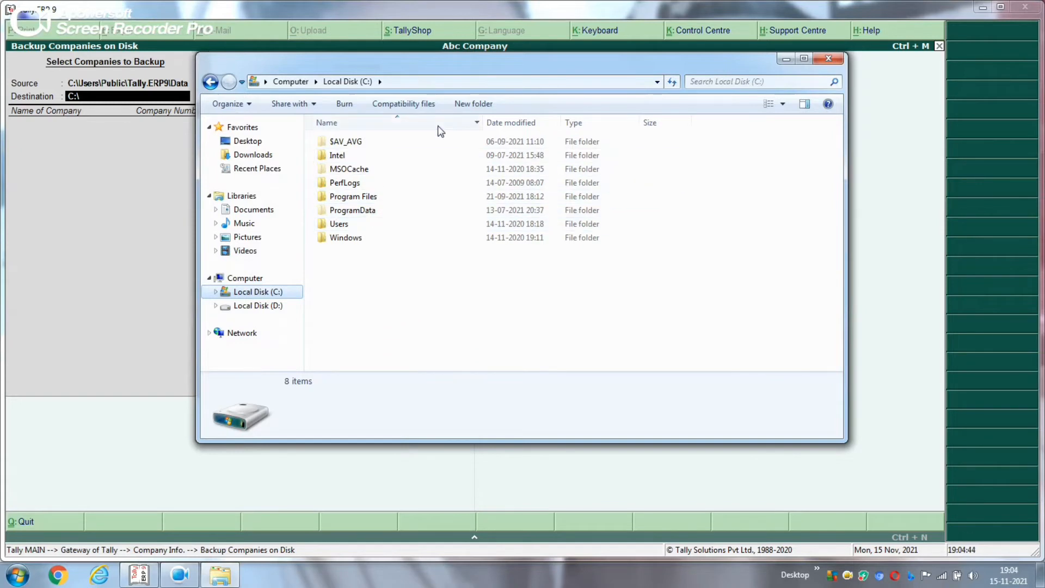
pyautogui.click(474, 104)
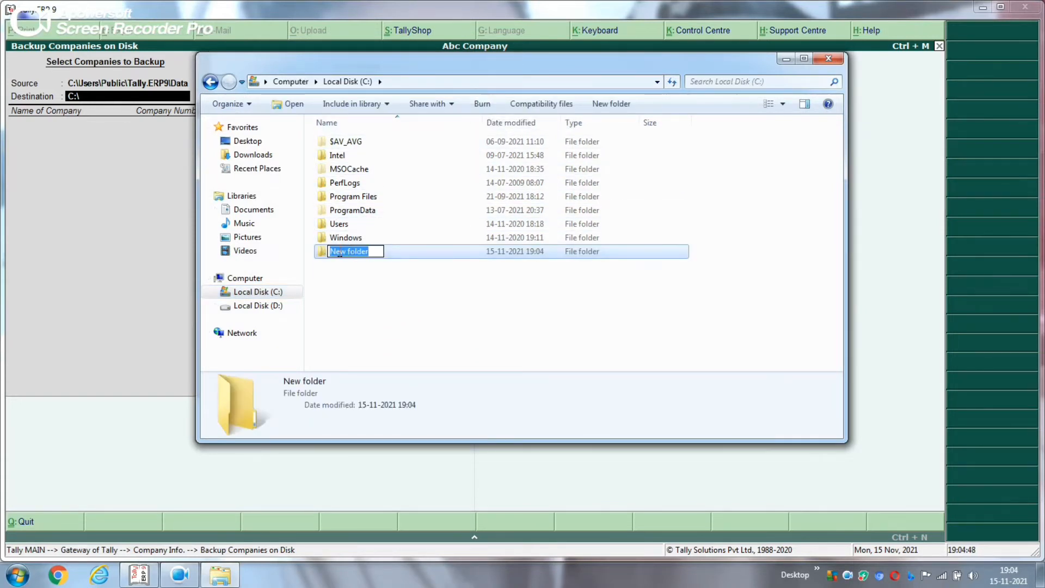
pyautogui.write('tally')
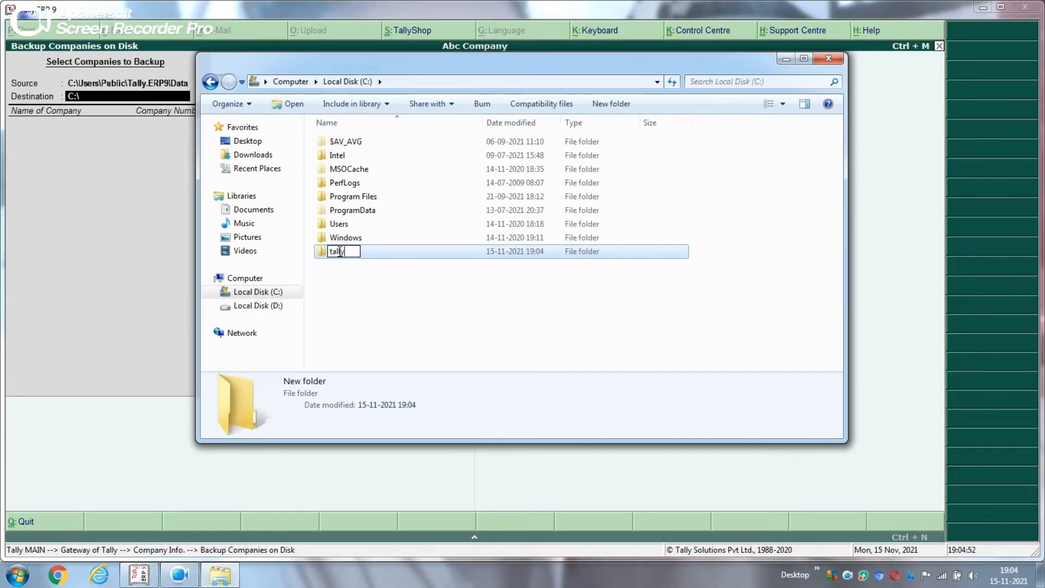
pyautogui.write(' 1')
pyautogui.click(410, 252)
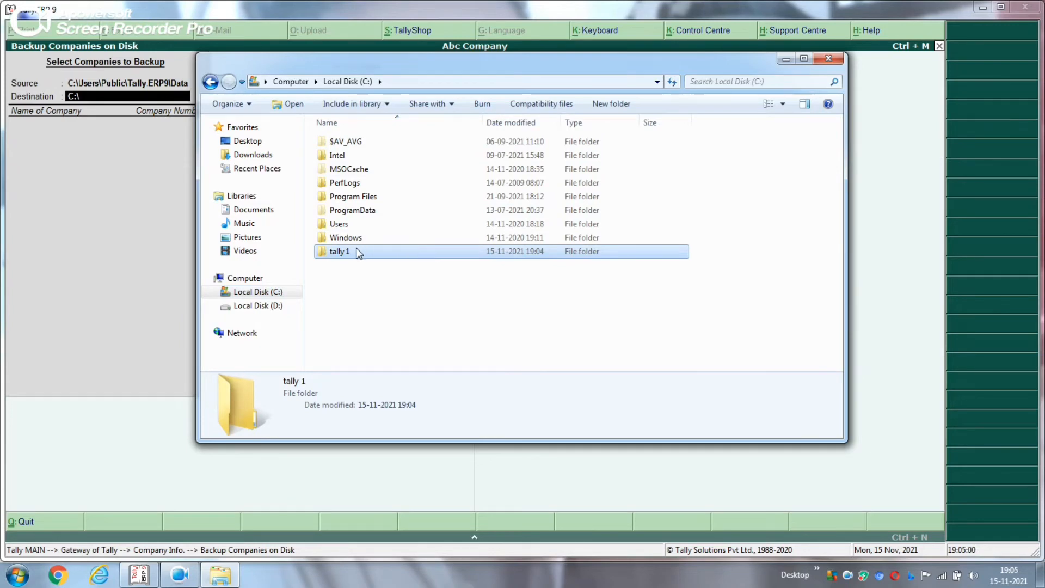
pyautogui.click(785, 58)
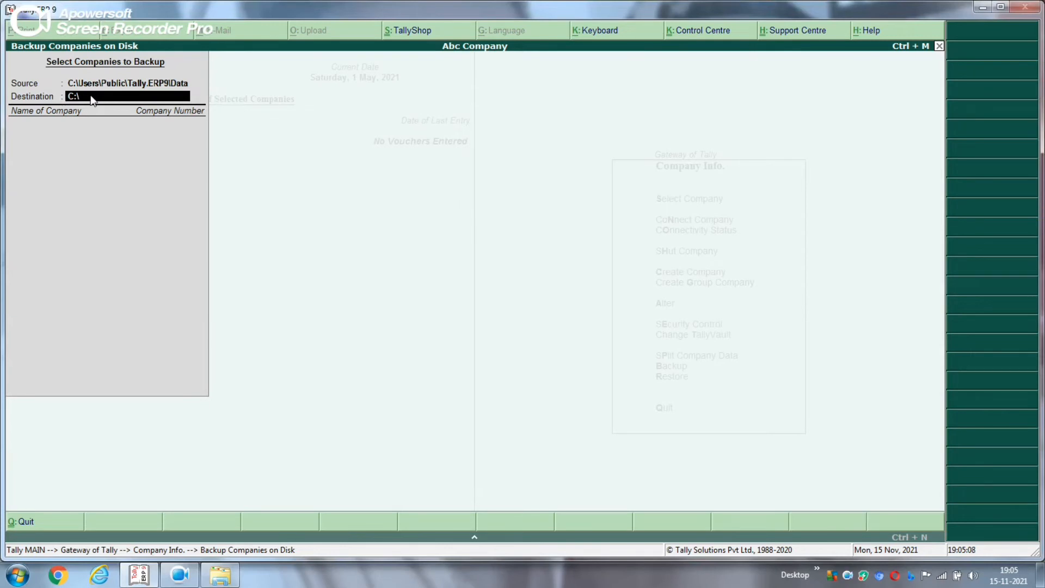
# Back up Abc Company to the c:\tally 1 destination folder
pyautogui.write('c:\\tally 1')
pyautogui.press('Return')
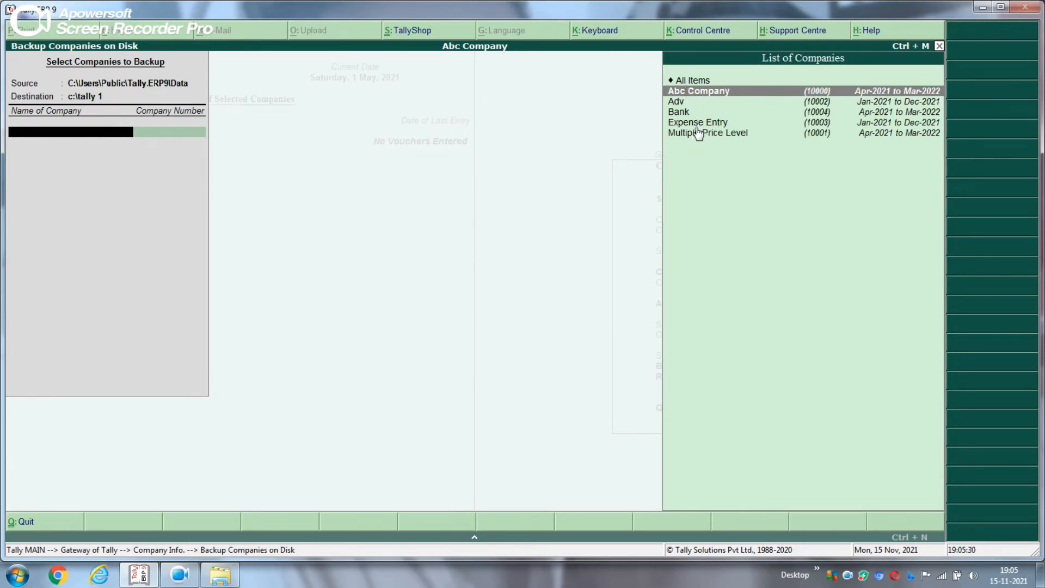
pyautogui.click(719, 97)
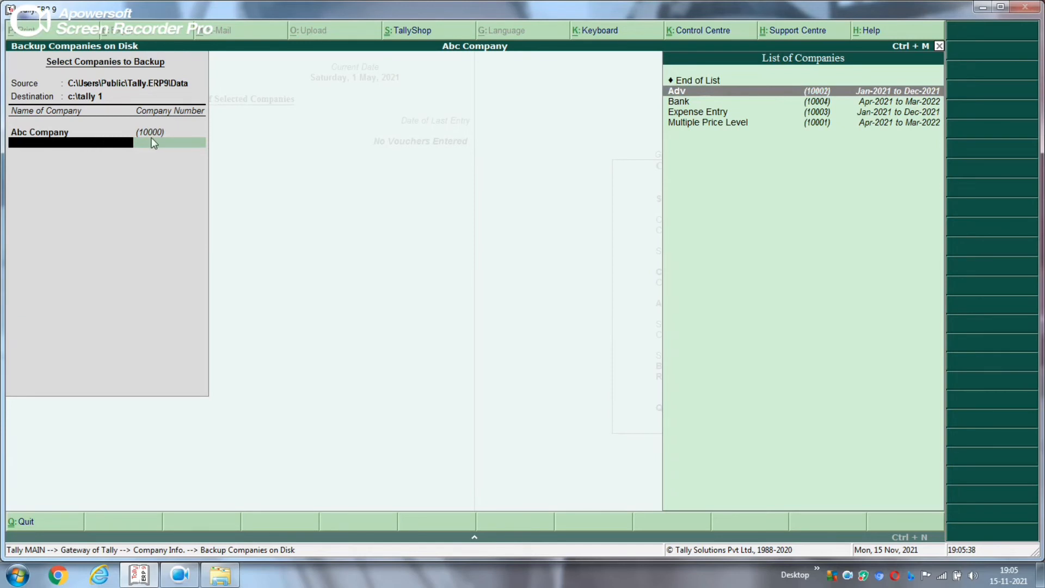
pyautogui.click(695, 81)
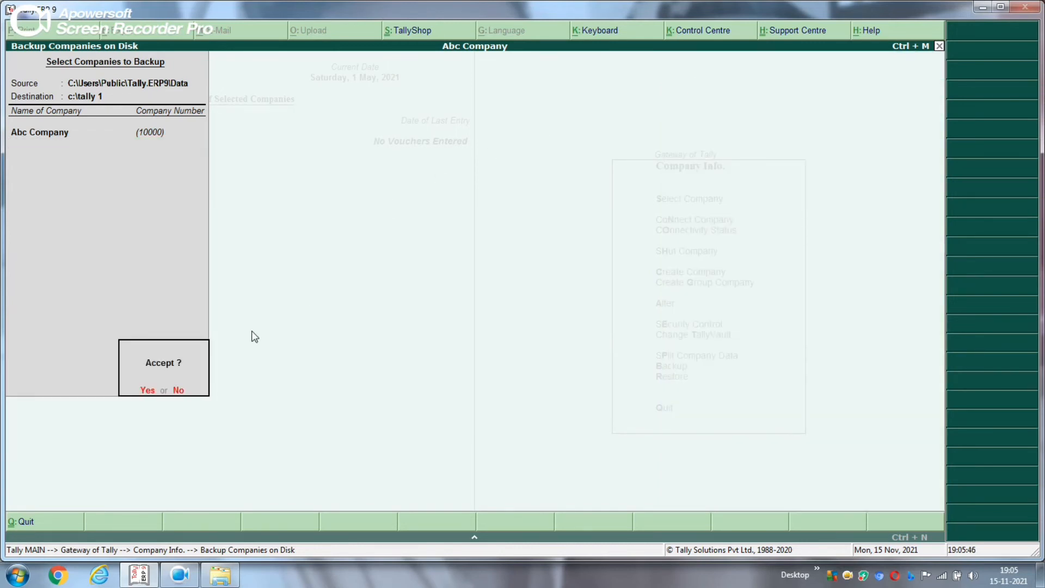
pyautogui.click(151, 389)
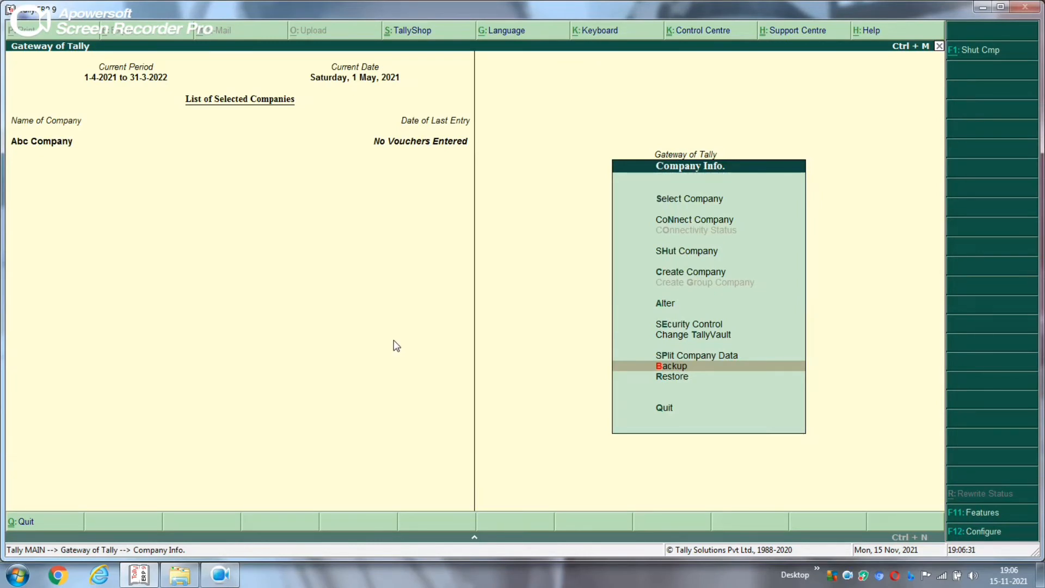
# Confirm the TBK900_10000 backup file is in C:\tally 1, then close Explorer
pyautogui.click(172, 581)
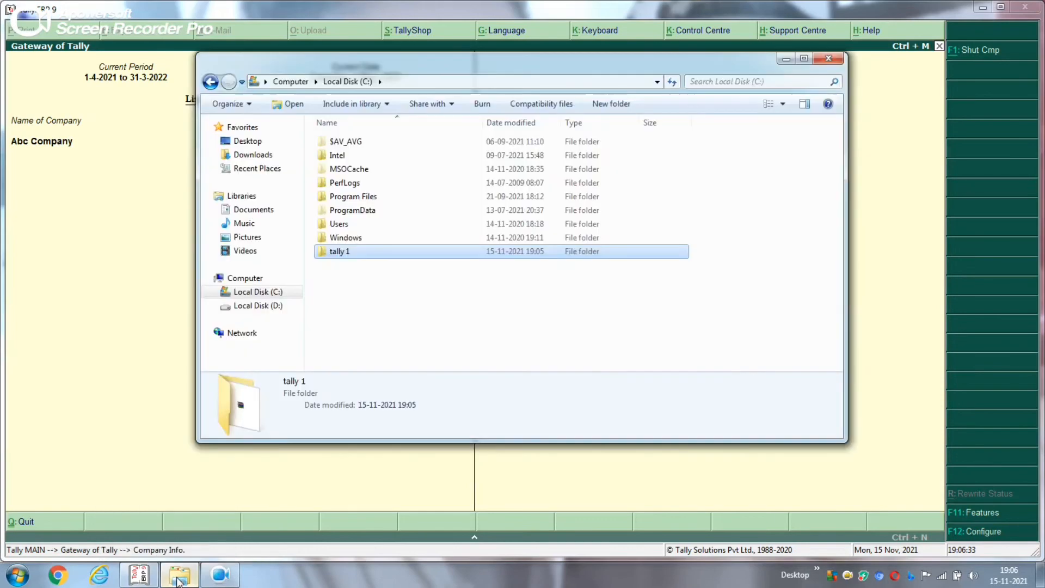
pyautogui.doubleClick(372, 252)
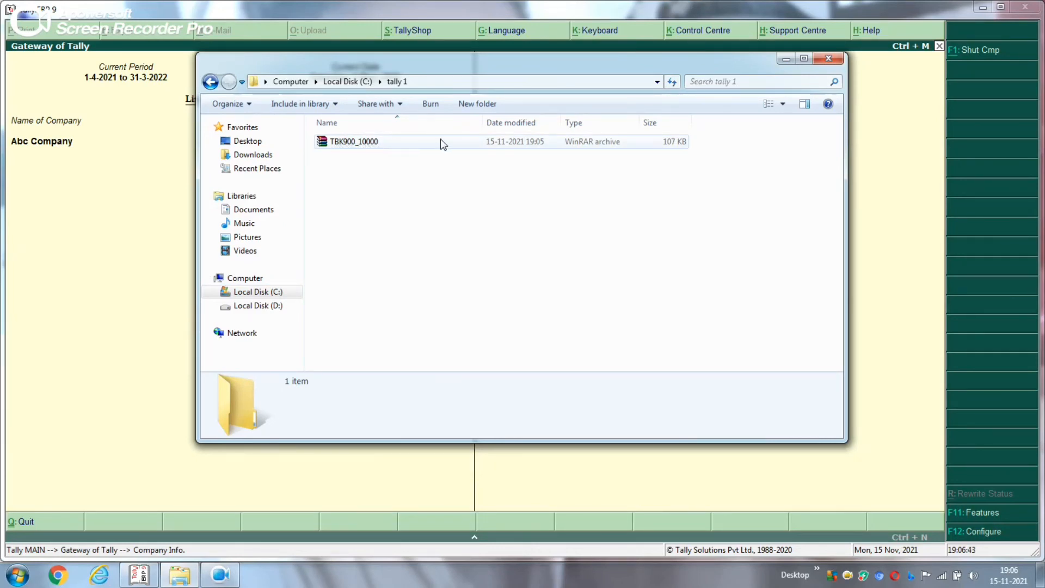
pyautogui.click(832, 58)
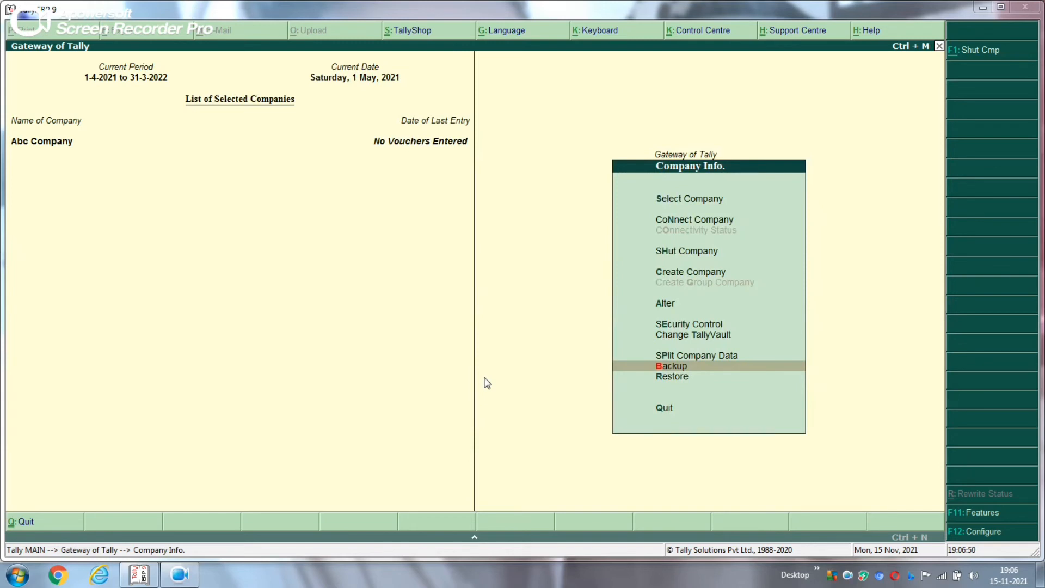
# Delete Abc Company from the Alter screen with Alt+D, confirming both prompts
pyautogui.click(663, 306)
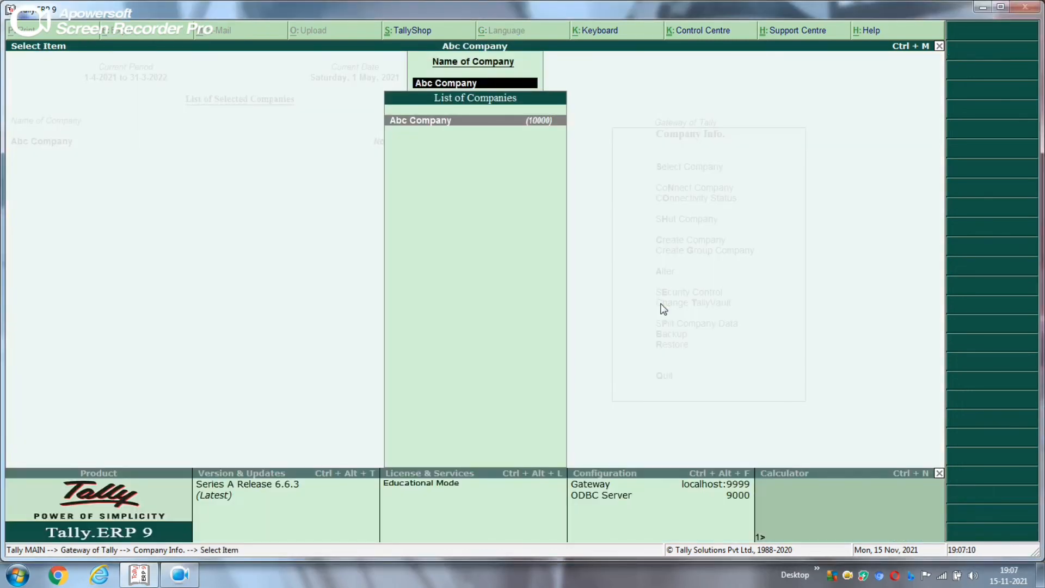
pyautogui.click(453, 120)
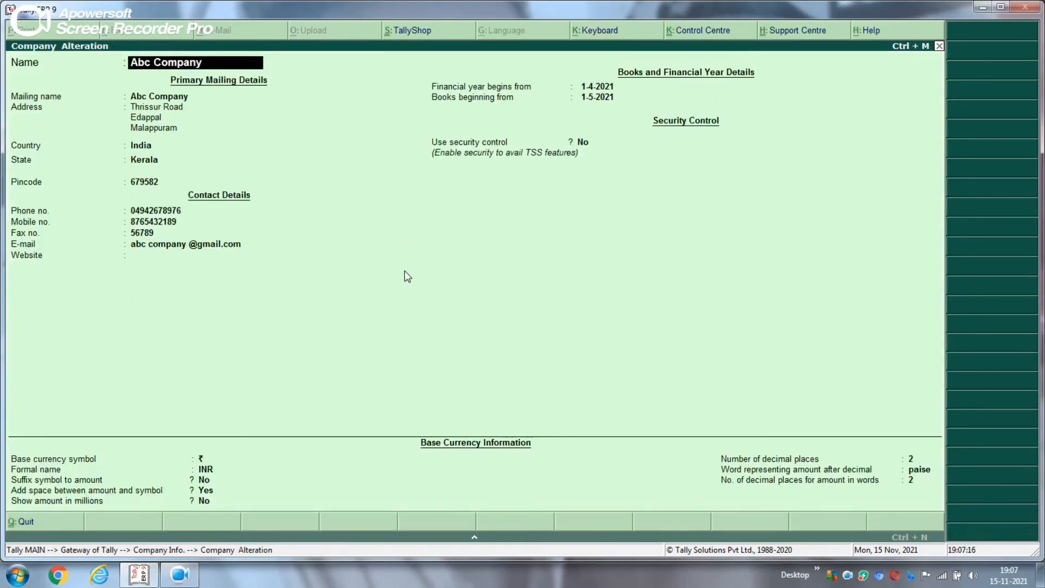
pyautogui.hotkey('alt', 'd')
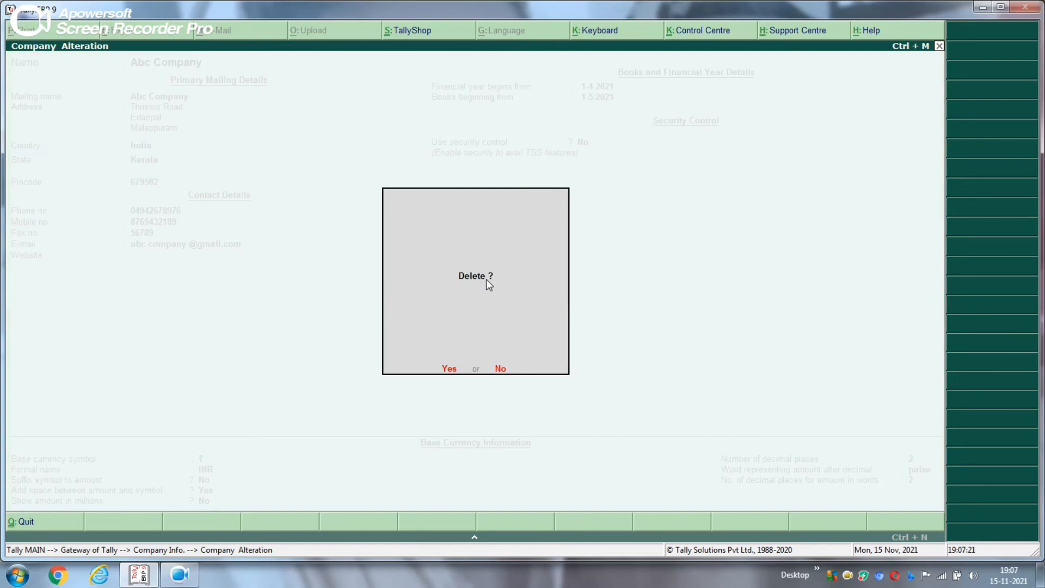
pyautogui.click(446, 370)
pyautogui.click(446, 371)
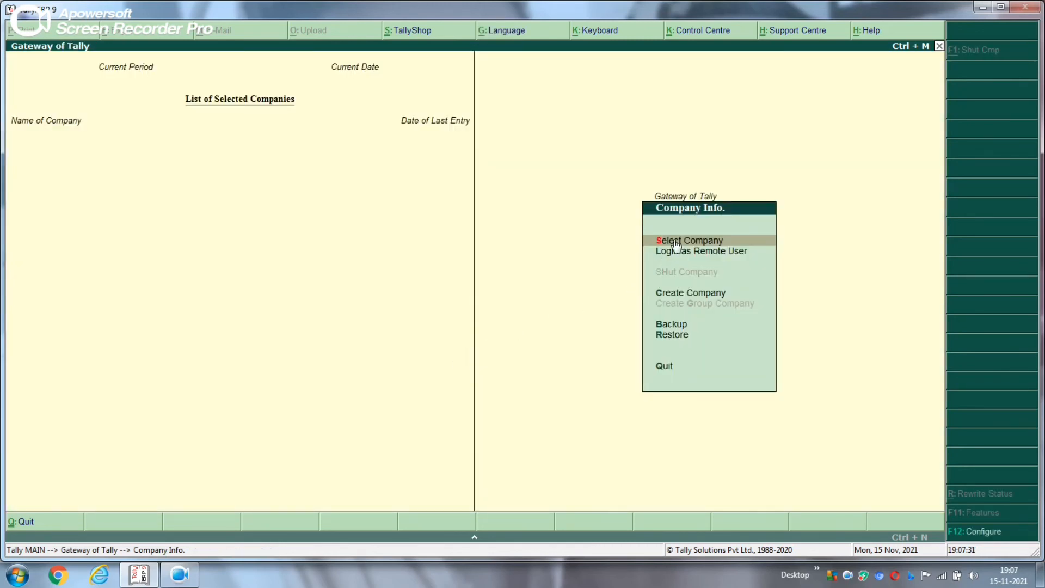
pyautogui.click(703, 243)
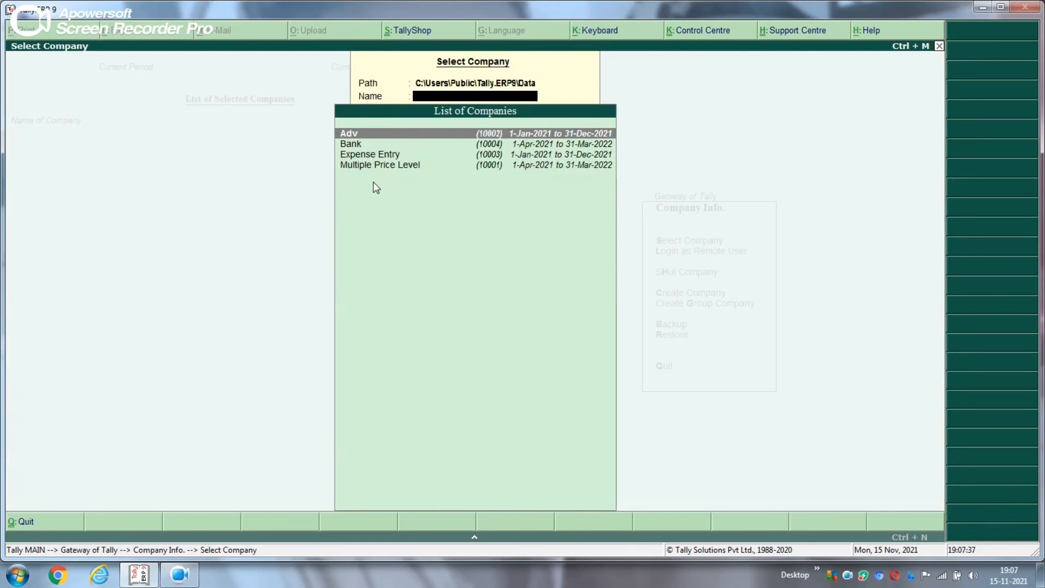
pyautogui.press('Escape')
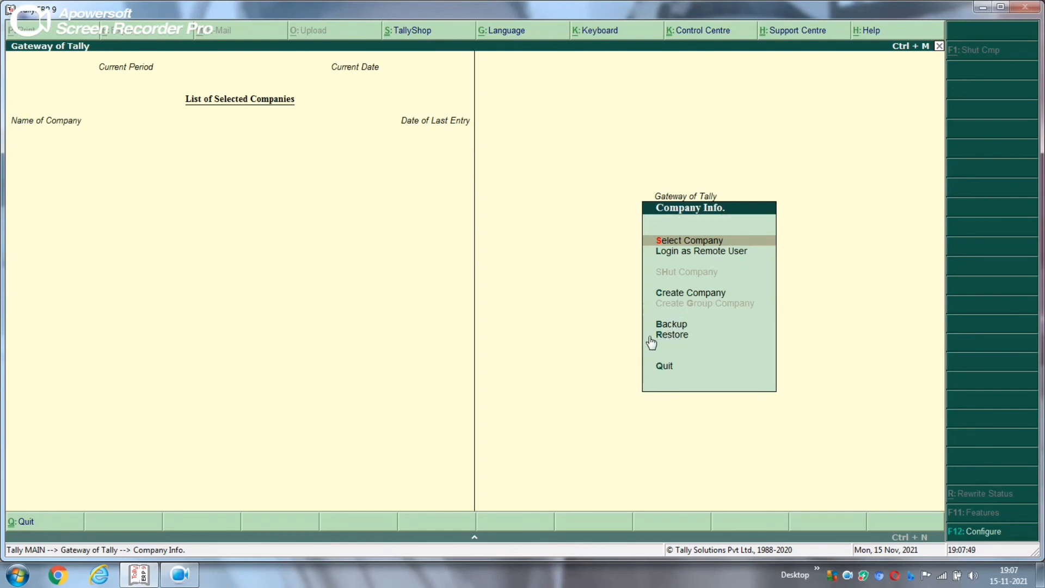
pyautogui.press('Down')
pyautogui.press('Down')
pyautogui.press('Down')
pyautogui.press('Down')
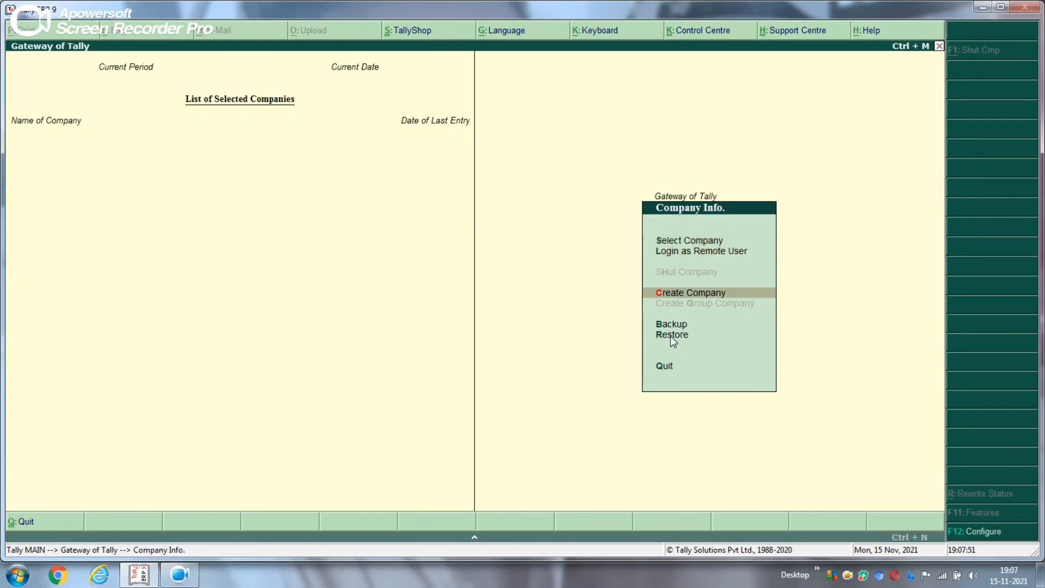
# Restore Abc Company from the c:\tally 1 backup using Company Info > Restore
pyautogui.click(670, 336)
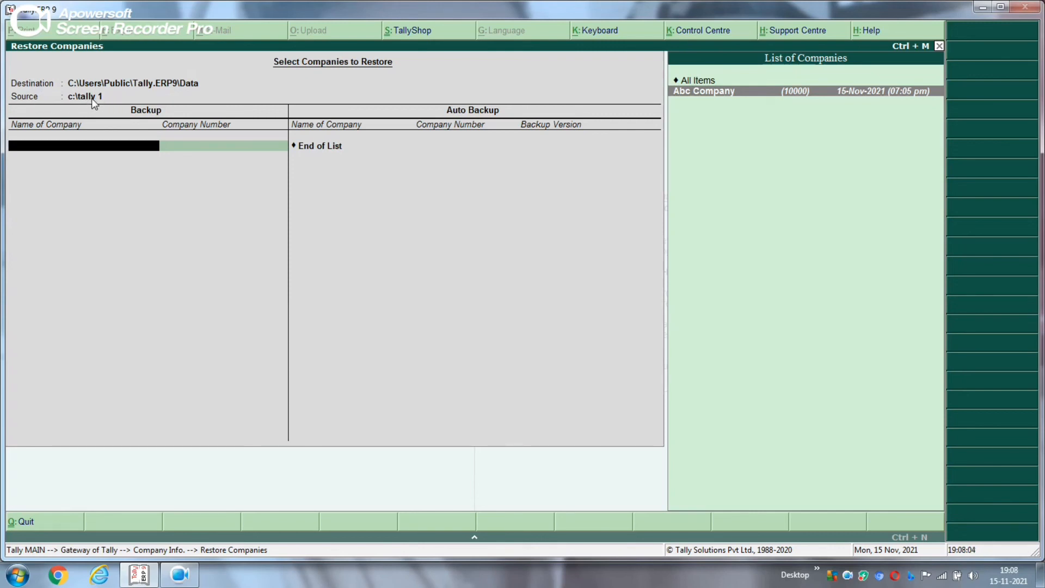
pyautogui.click(712, 96)
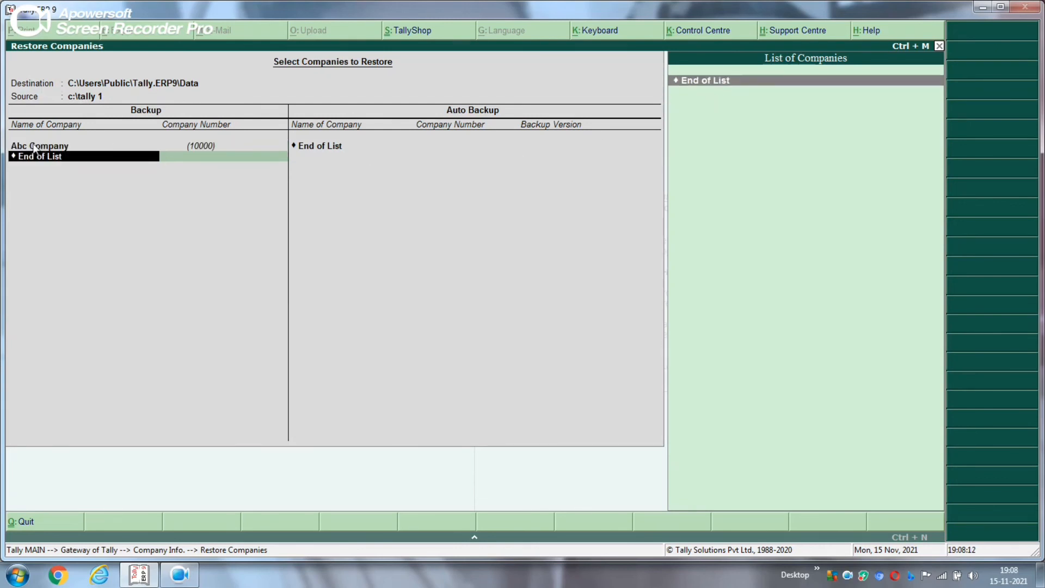
pyautogui.press('Return')
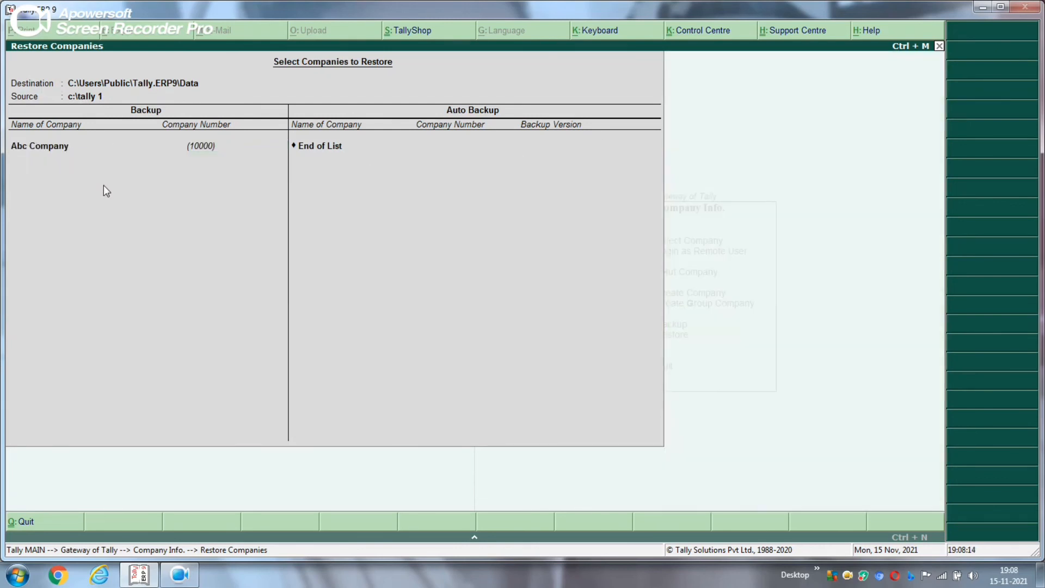
pyautogui.press('Return')
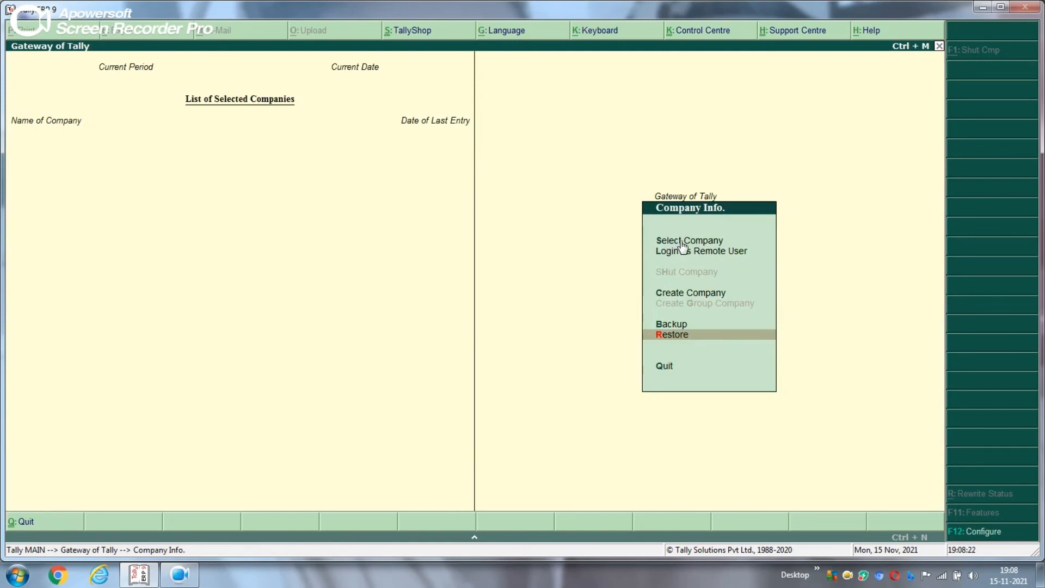
# Load the restored Abc Company (period 1-4-2021 to 31-3-2022) from the List of Companies
pyautogui.press('Up')
pyautogui.press('Up')
pyautogui.press('Up')
pyautogui.press('Up')
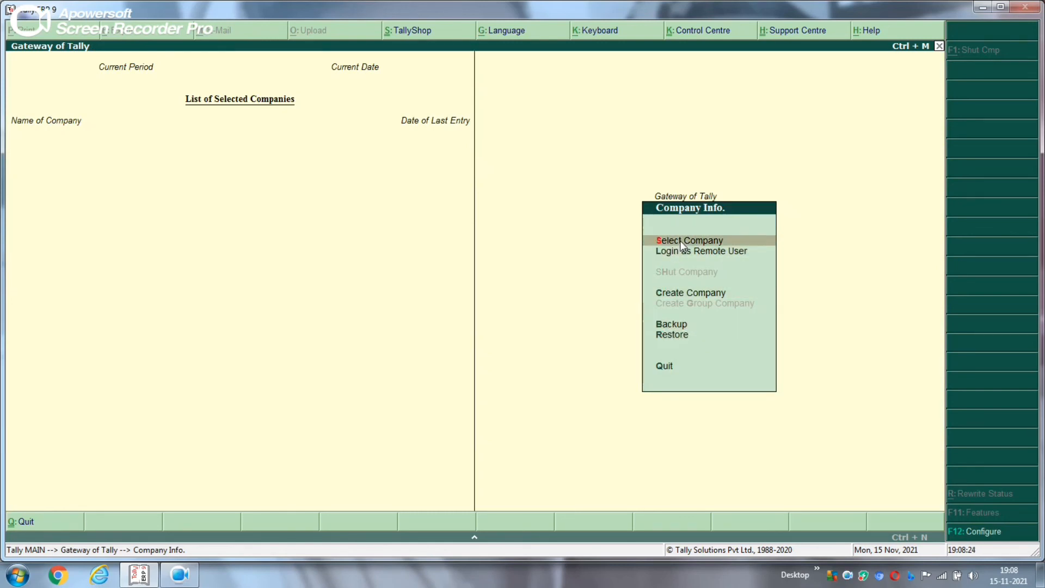
pyautogui.click(680, 240)
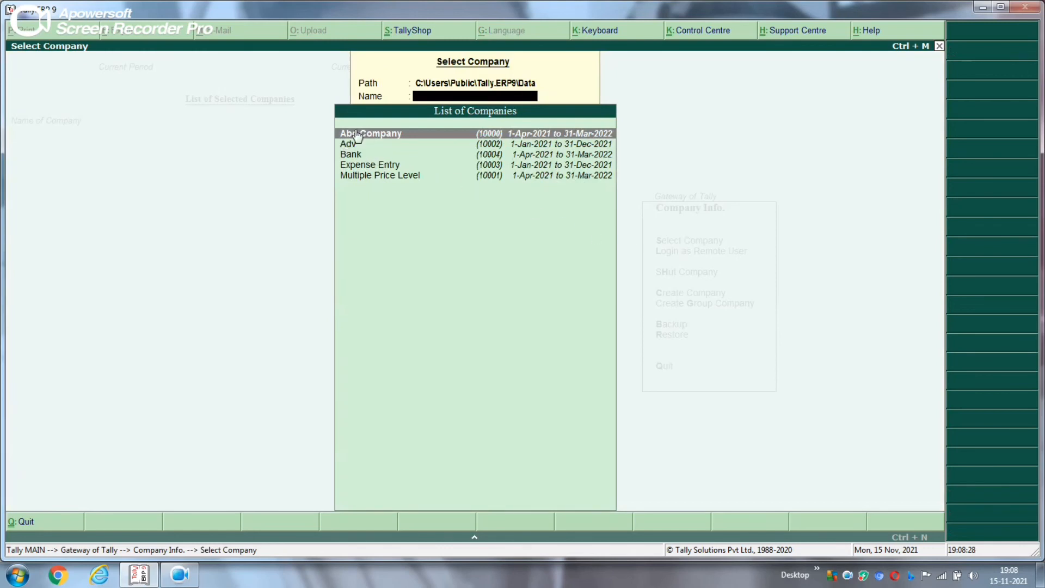
pyautogui.click(399, 137)
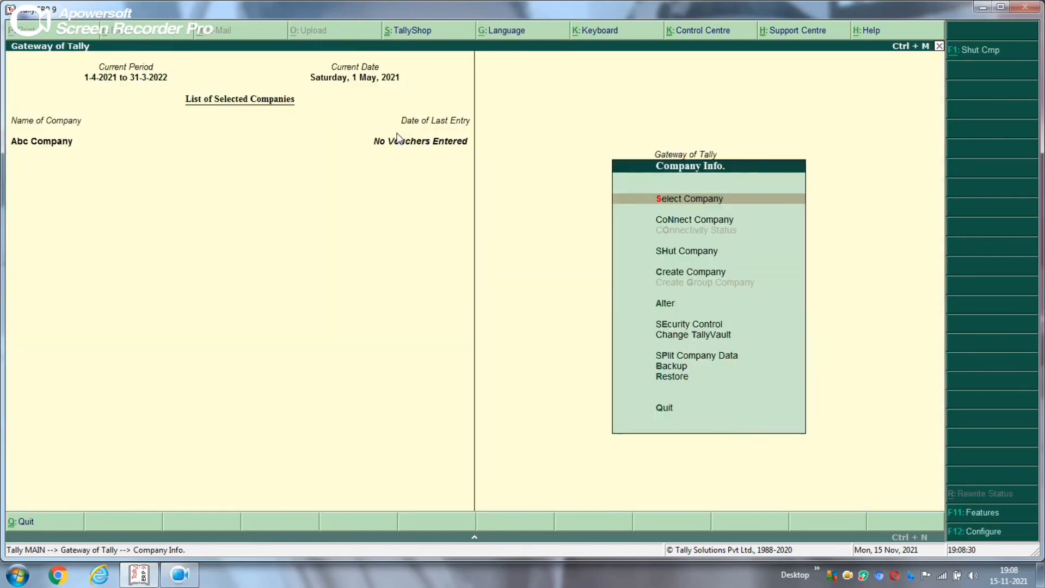